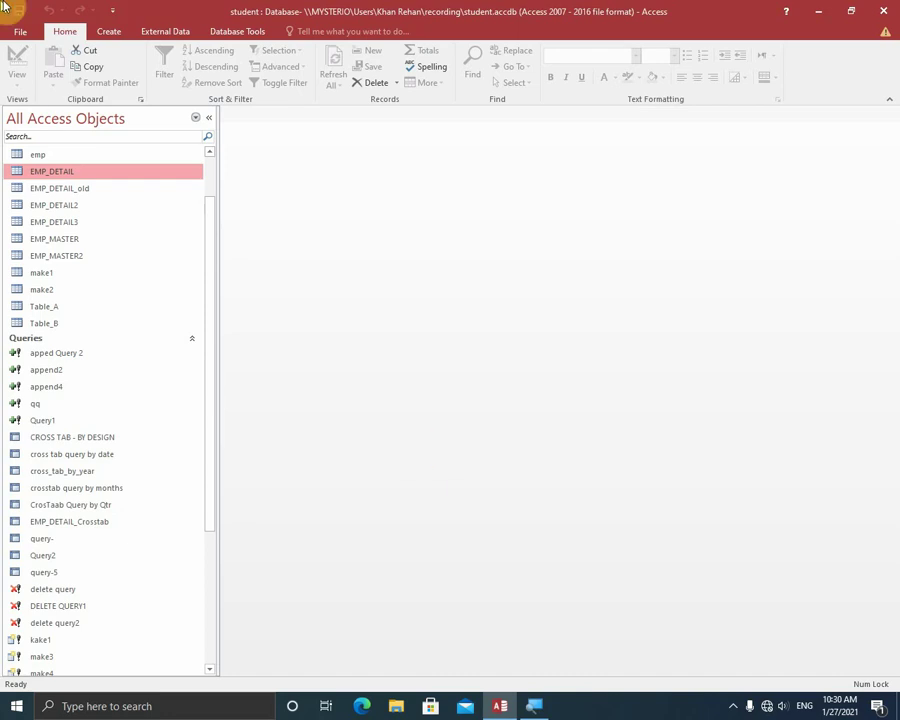
Step: Create a new query in design view based on the EMP_DETAIL table
click(113, 33)
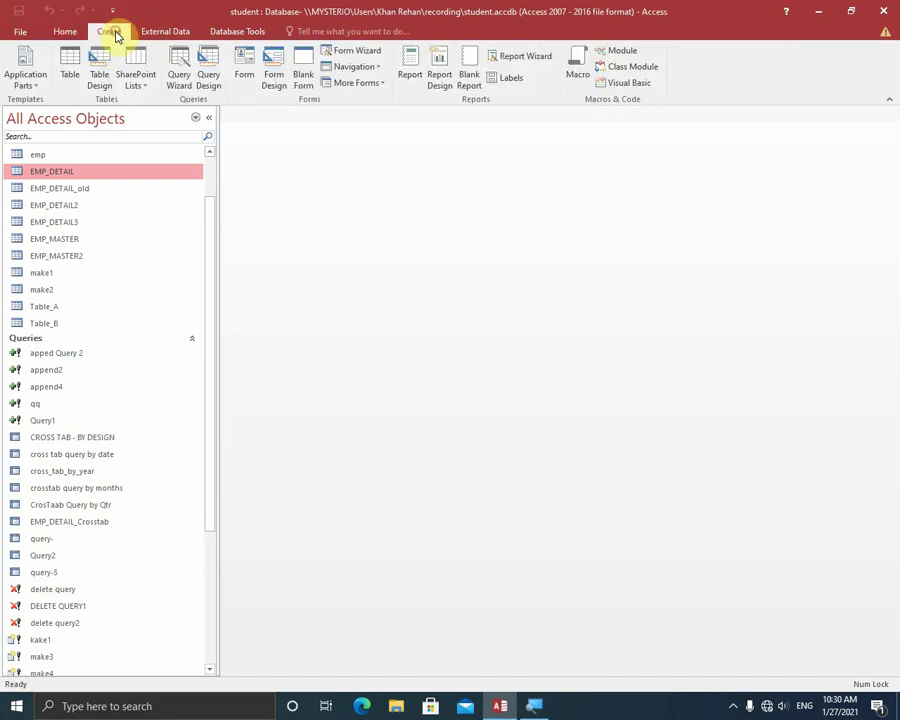
click(198, 89)
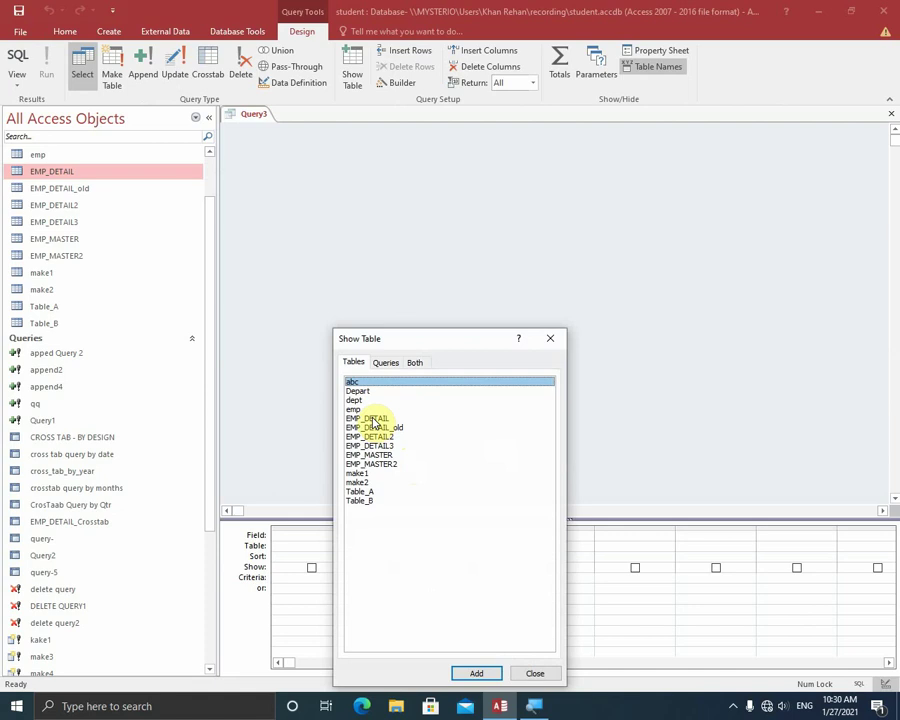
click(372, 420)
click(479, 672)
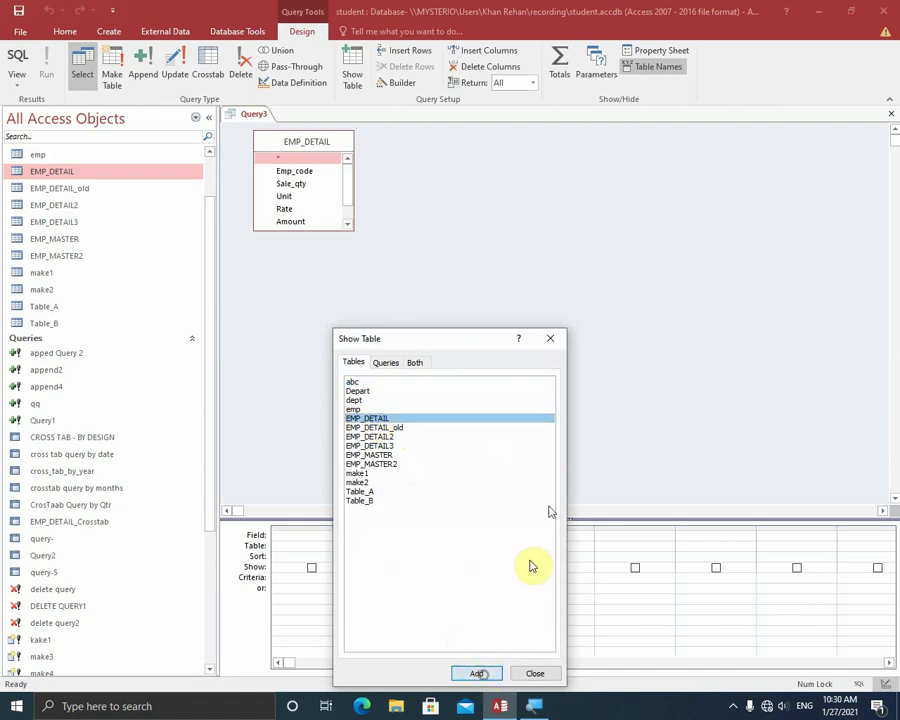
click(549, 339)
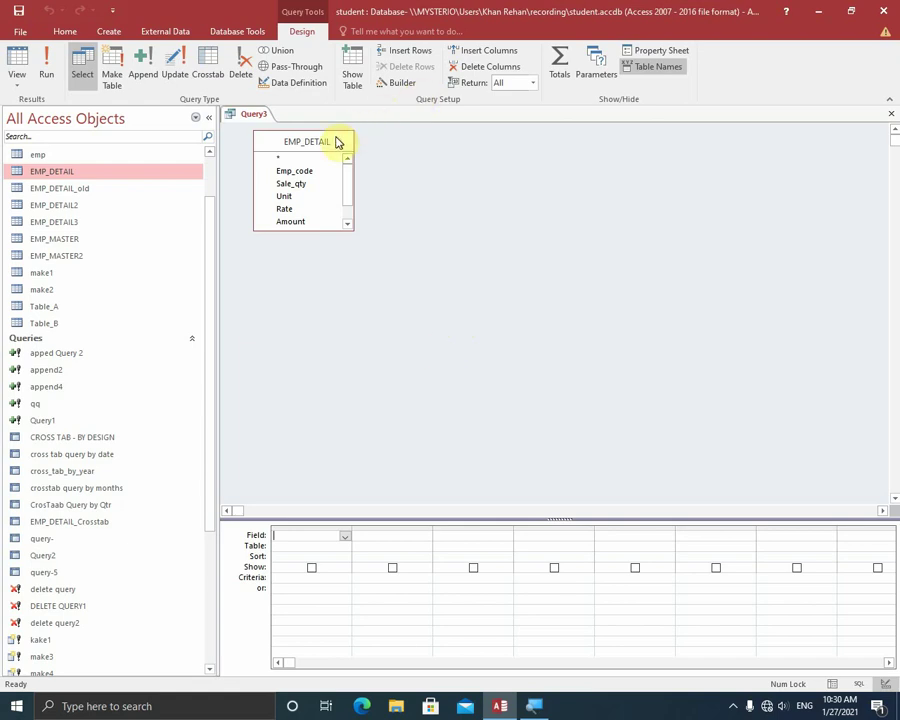
Step: Add all EMP_DETAIL fields to the query grid and display the query results as a datasheet
double_click(307, 145)
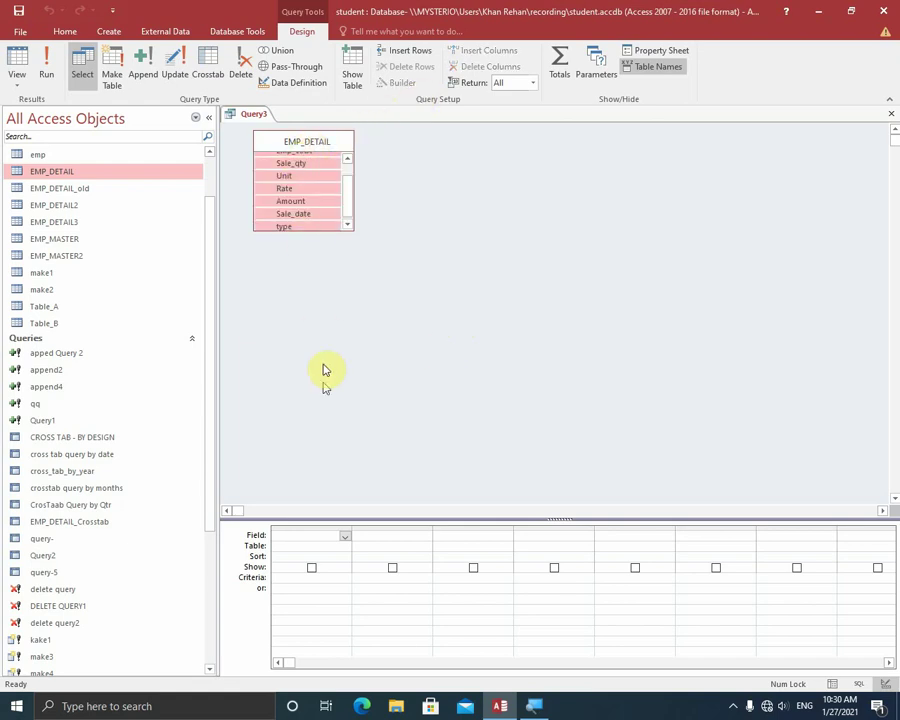
drag(285, 164, 321, 540)
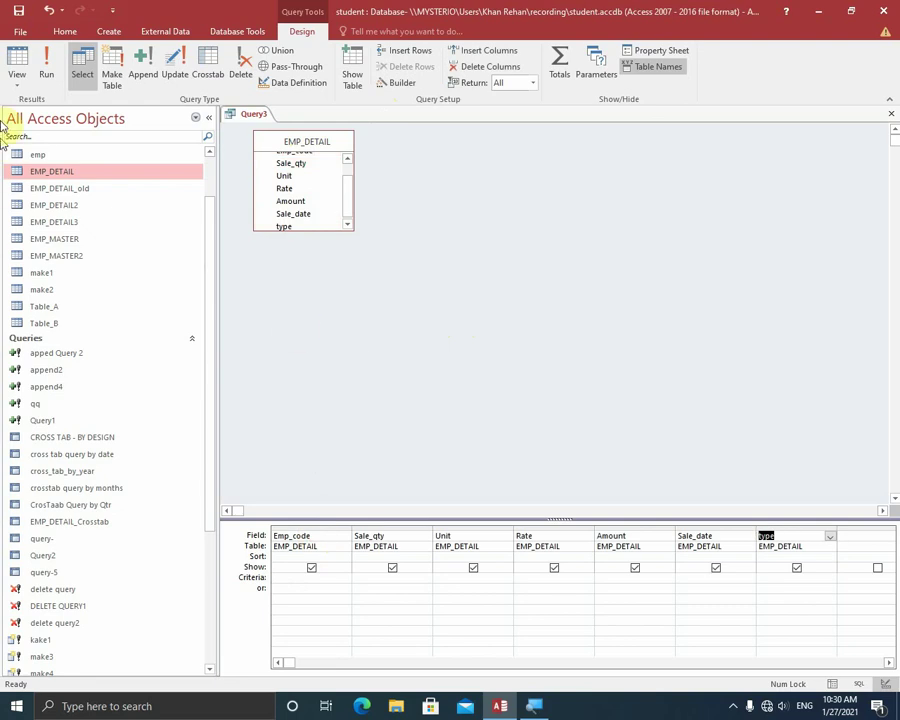
click(16, 62)
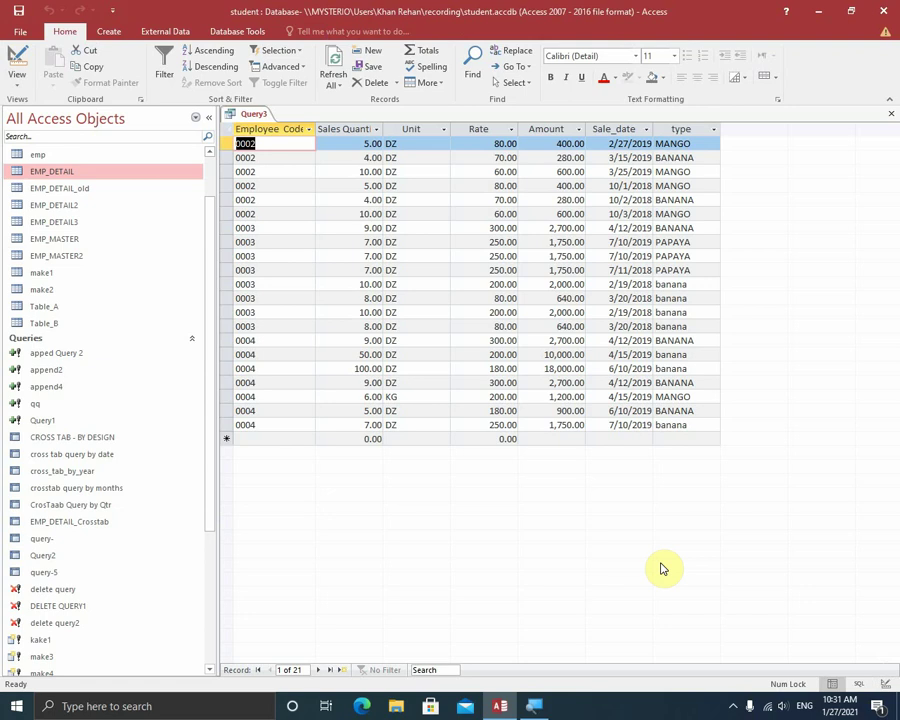
Step: Sort the query results by Rate in ascending order and open the query's SQL statement
click(478, 130)
click(205, 50)
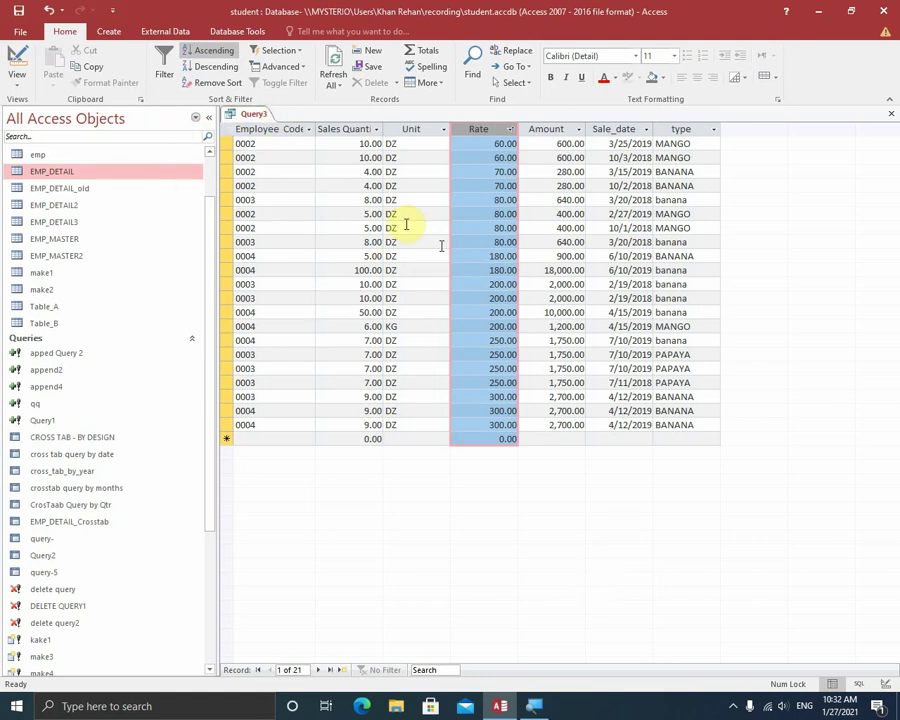
right_click(256, 115)
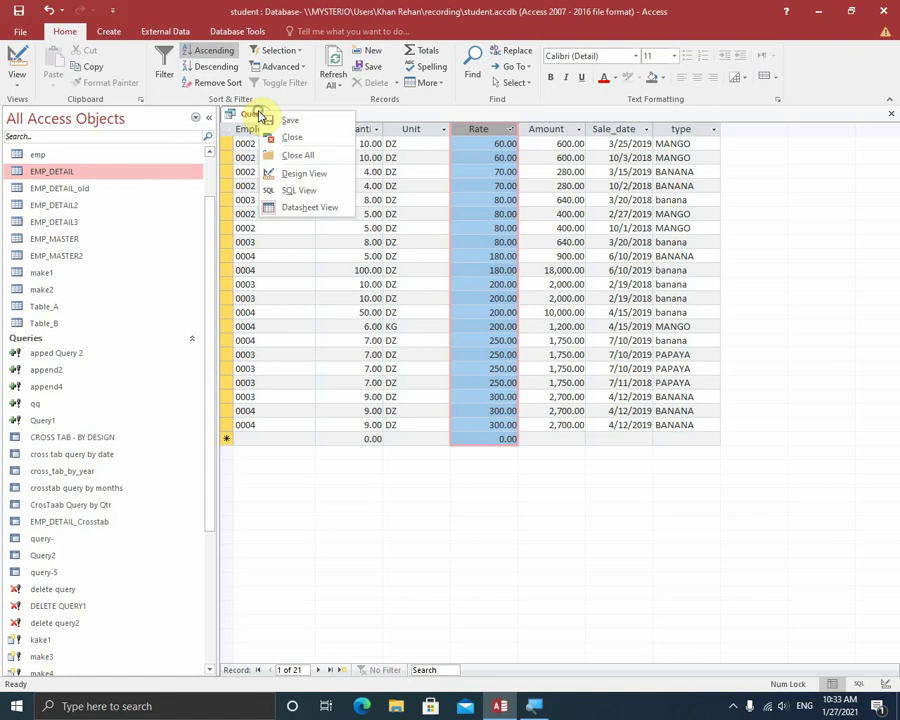
click(292, 188)
click(394, 204)
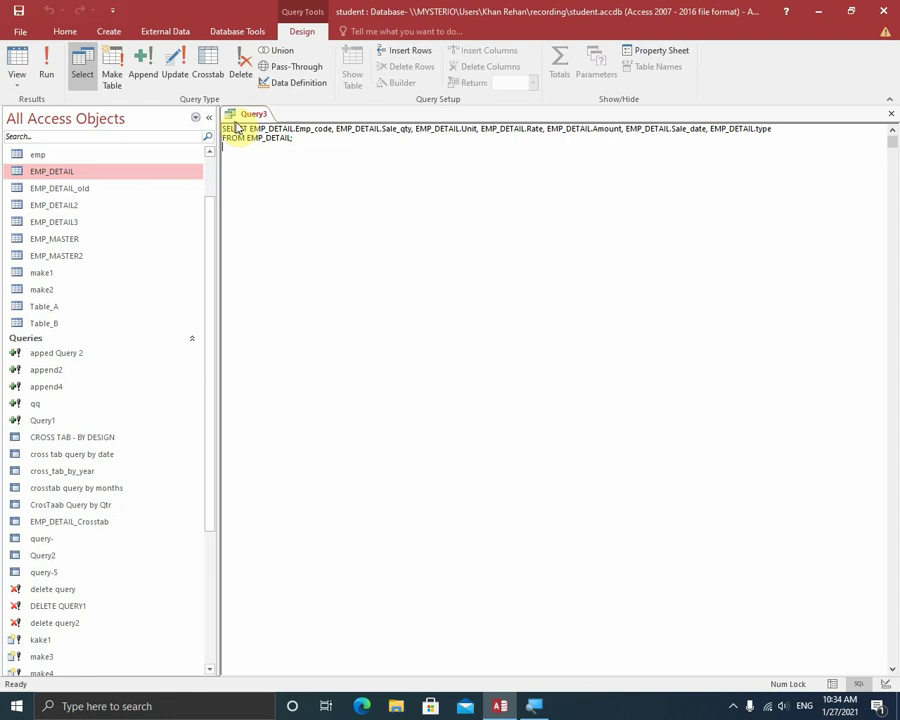
Step: Remove every field after EMP_DETAIL.Emp_code from the SELECT clause
drag(248, 129, 418, 128)
click(424, 207)
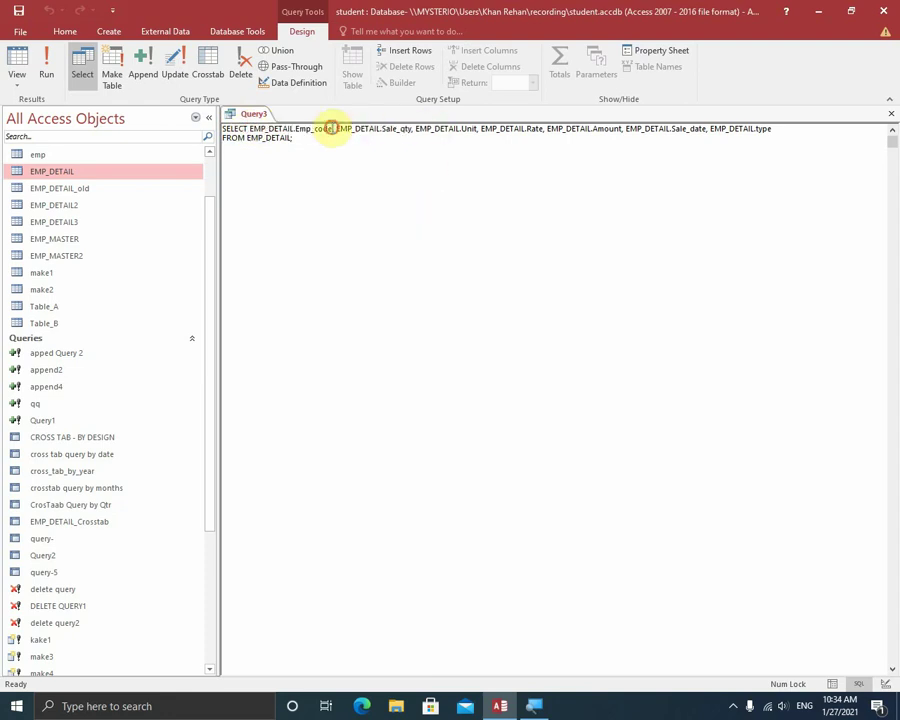
drag(333, 128, 768, 128)
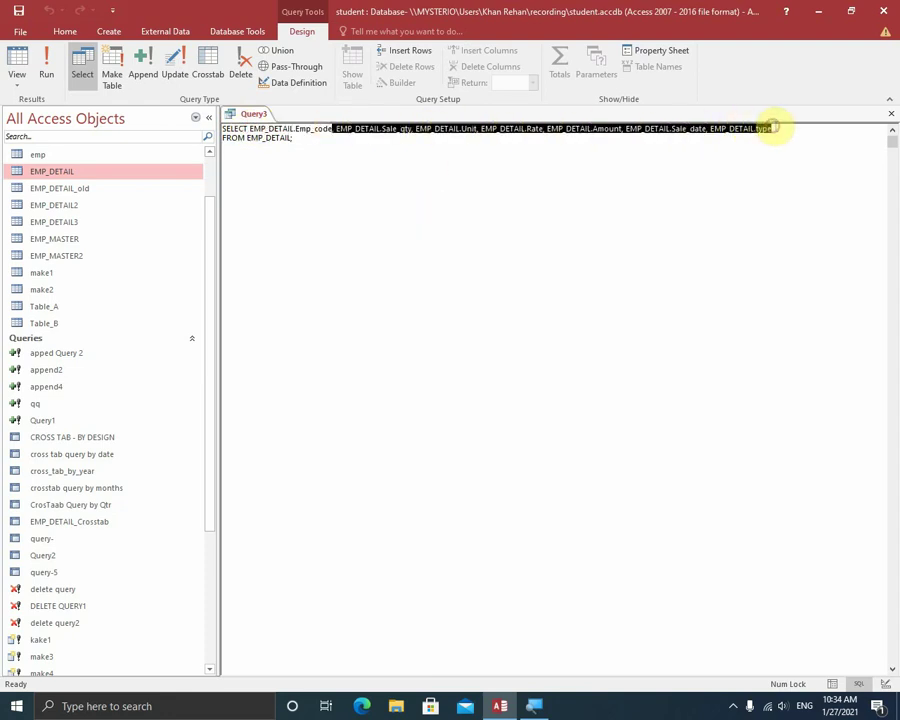
key(Delete)
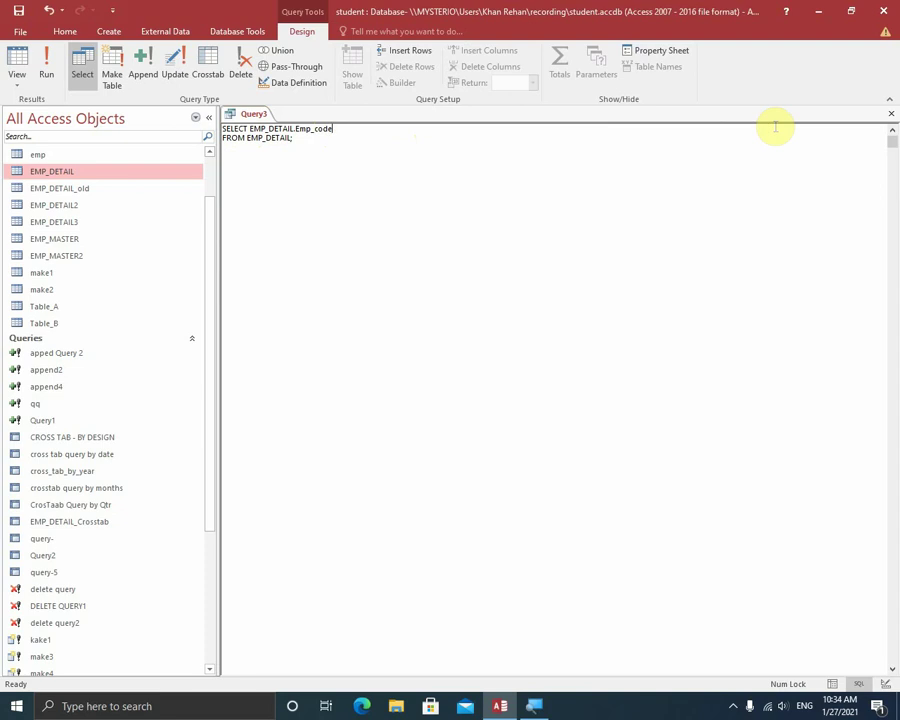
Step: Insert the keyword distinct before EMP_DETAIL.Emp_code in the SELECT clause and display the query results
key(Left)
key(Left)
key(Left)
key(Left)
key(Left)
key(Left)
key(Left)
key(Left)
key(Left)
key(Left)
key(Left)
key(Left)
key(Left)
key(Left)
key(Left)
key(Left)
key(Left)
key(Left)
key(Left)
text(distinc)
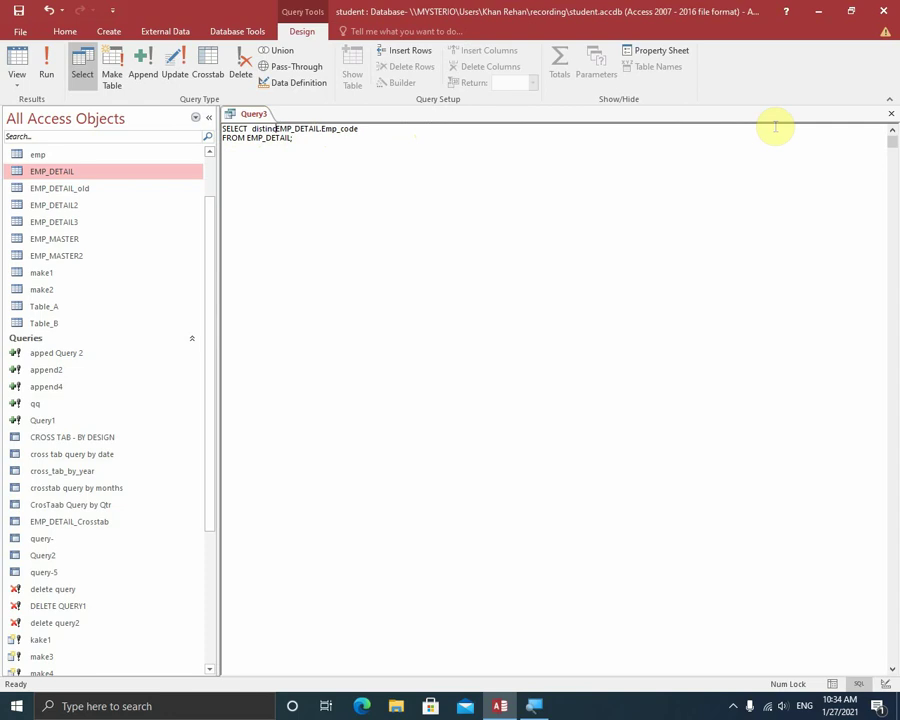
text(t)
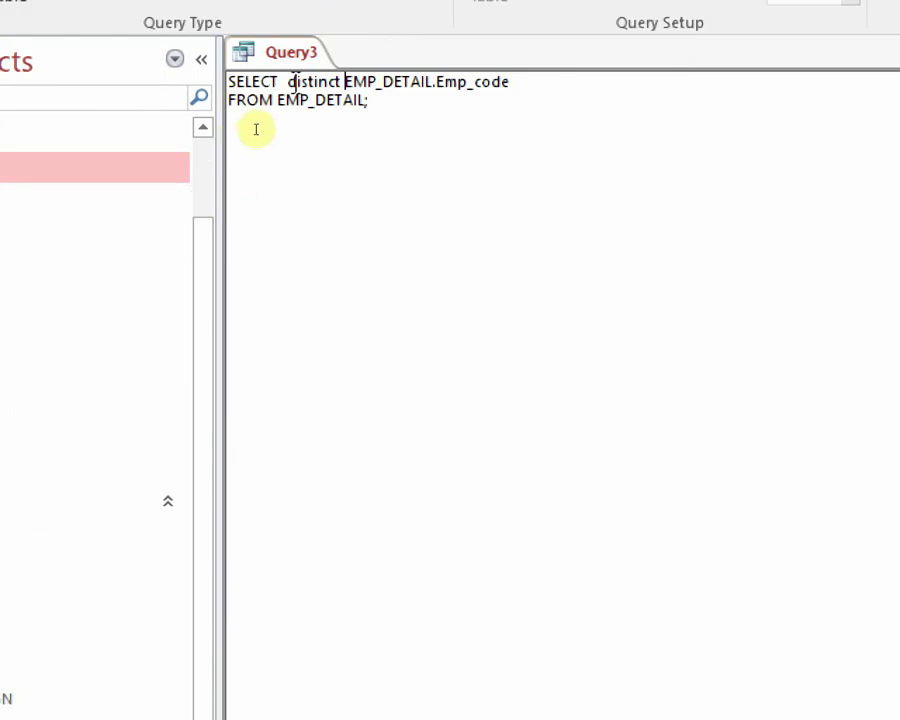
drag(288, 82, 345, 83)
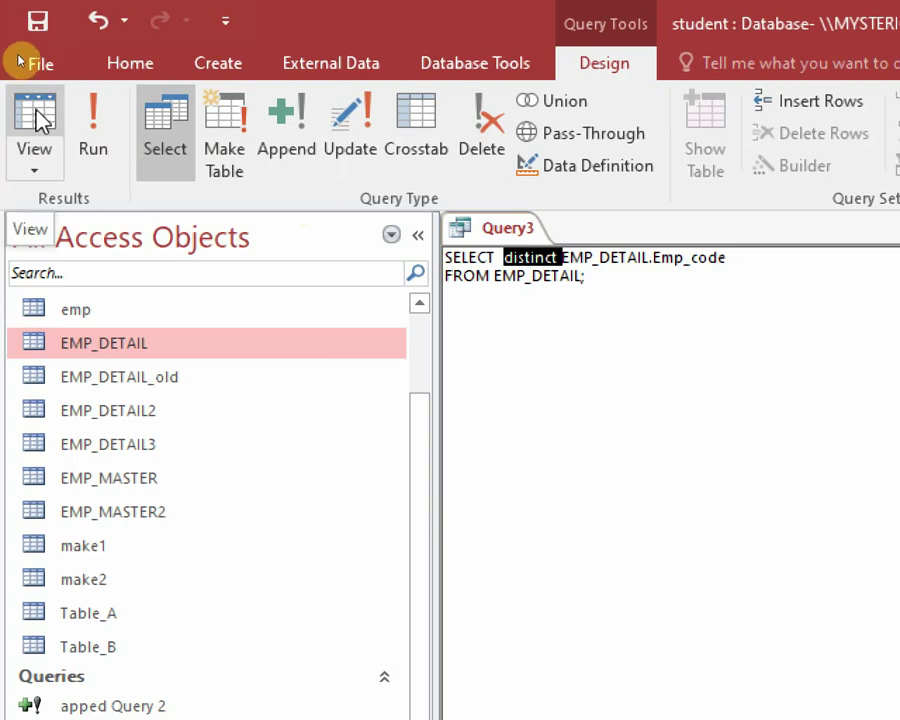
click(36, 120)
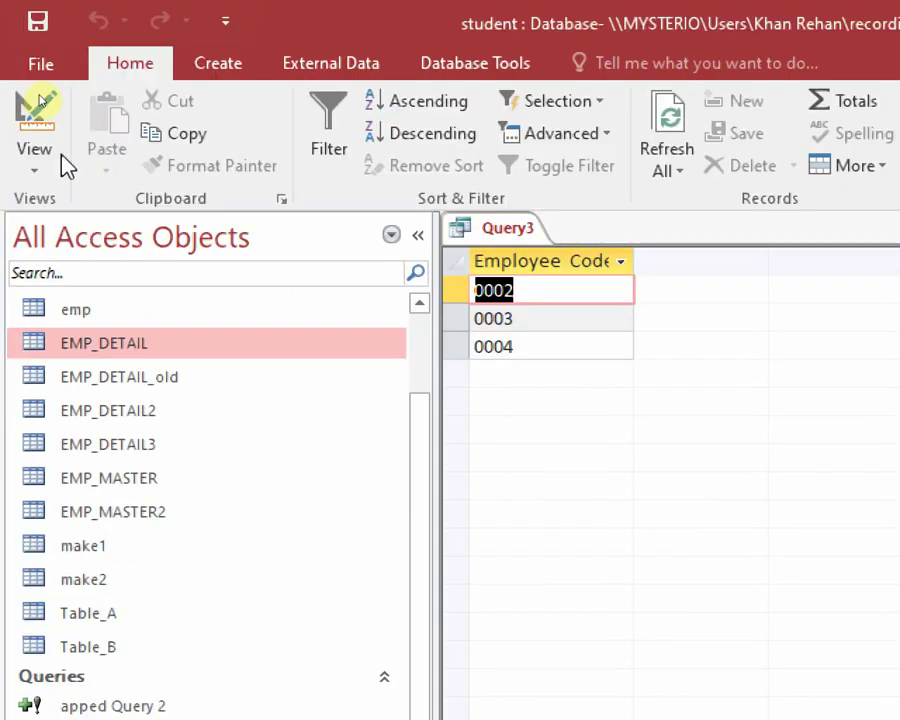
Step: Return to the query's SQL statement and replace Emp_code with rate in the SELECT clause
click(34, 172)
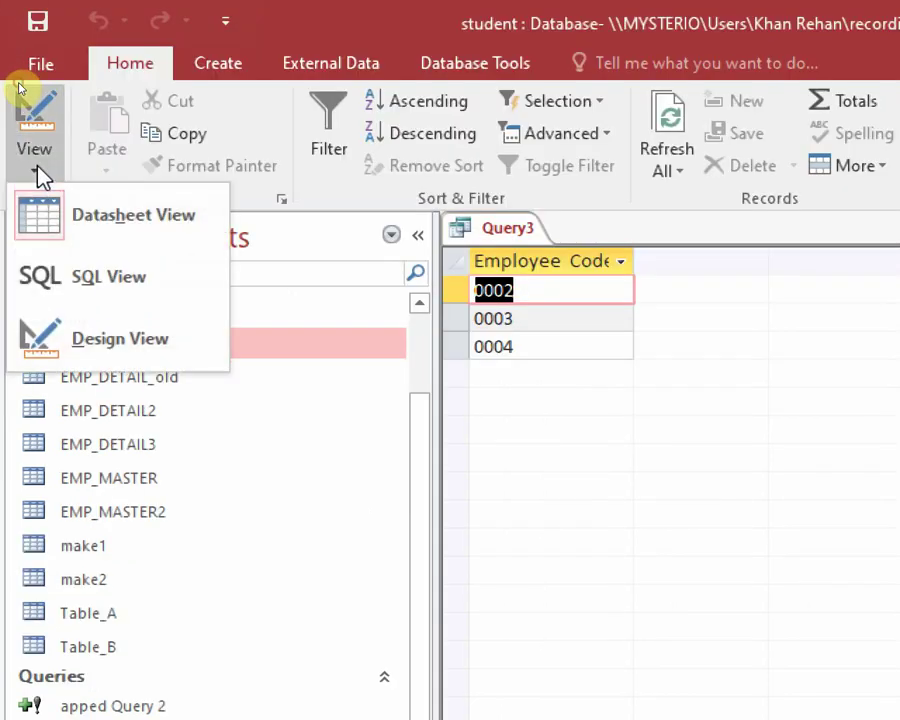
click(80, 286)
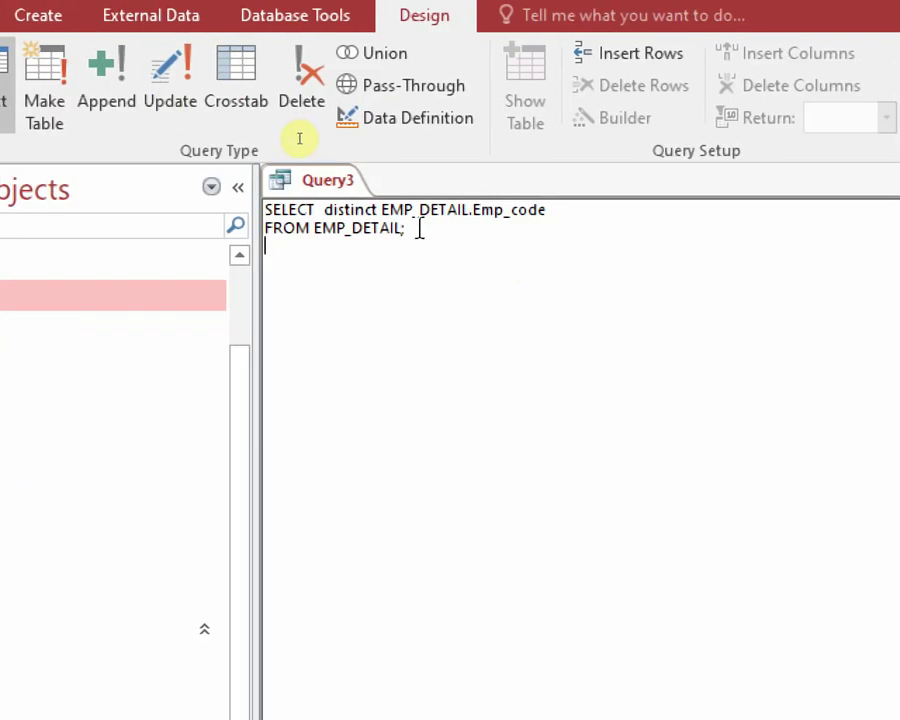
click(429, 210)
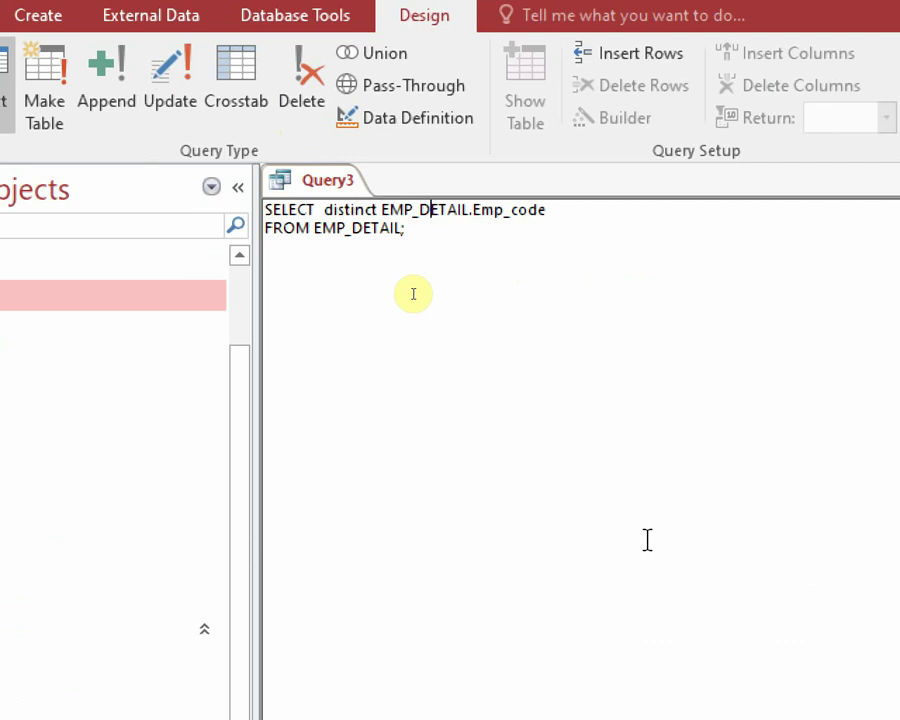
key(Right)
key(Right)
key(Right)
key(Right)
key(Right)
key(Right)
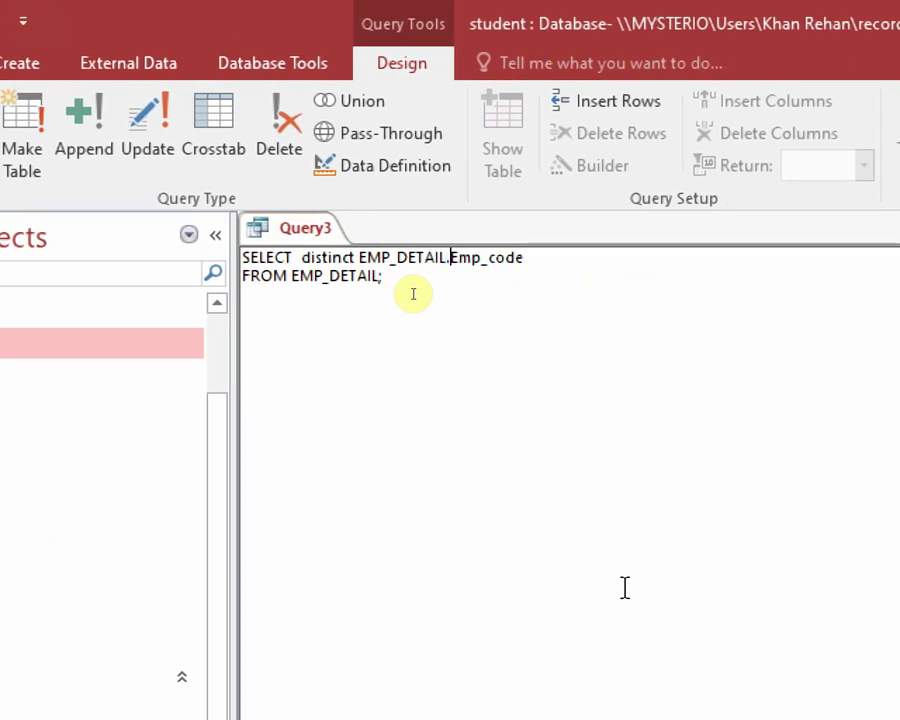
text(rate)
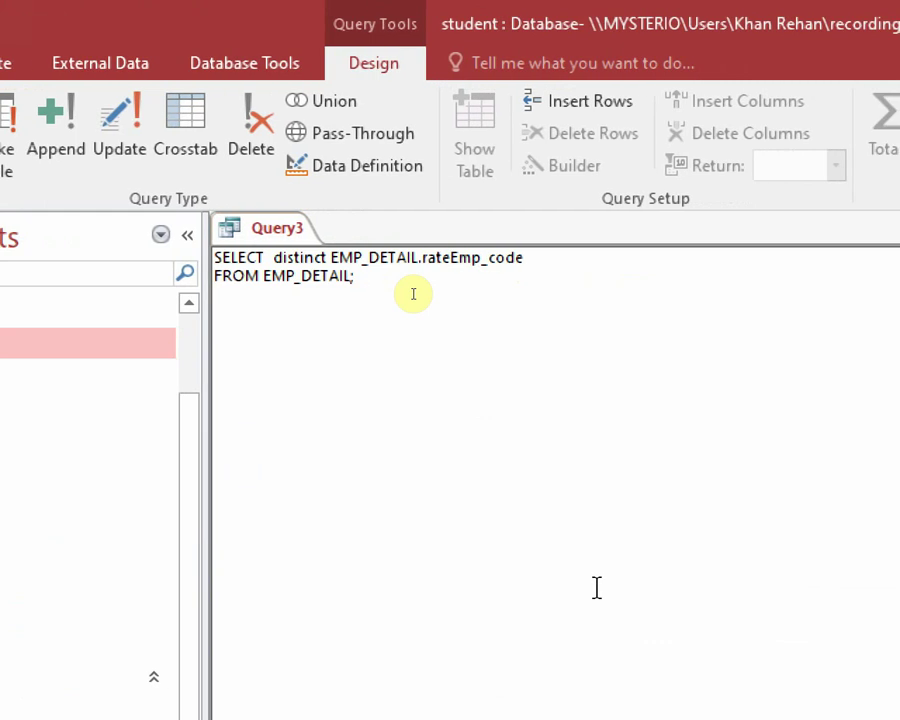
key(Delete)
key(Delete)
key(Delete)
key(Delete)
key(Delete)
key(Delete)
key(Delete)
key(Delete)
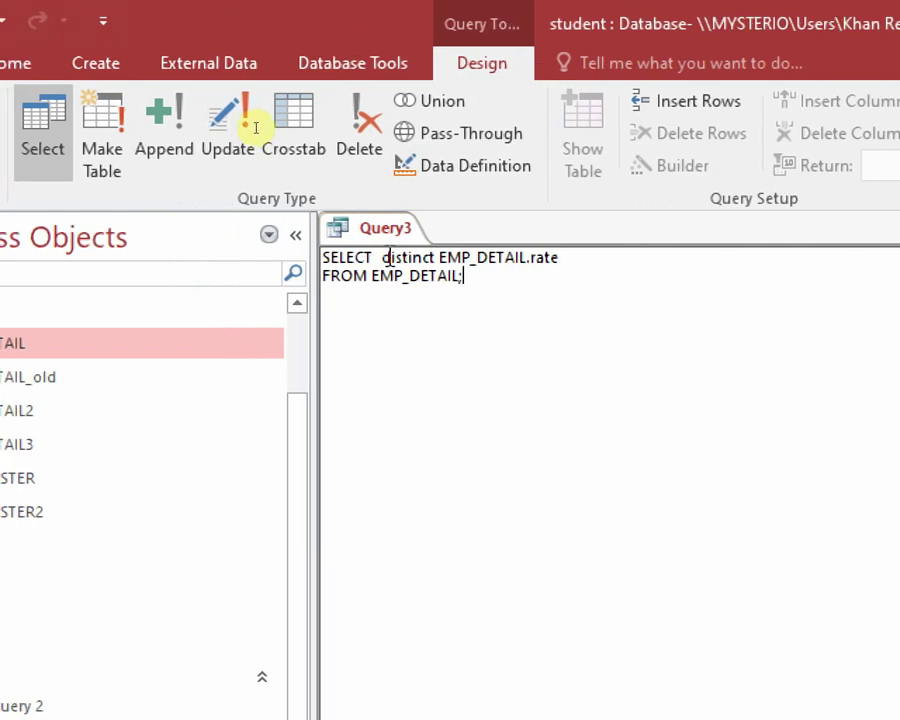
Step: Remove the EMP_DETAIL. prefix from the rate field in the SELECT clause and display the query results
drag(381, 257, 431, 257)
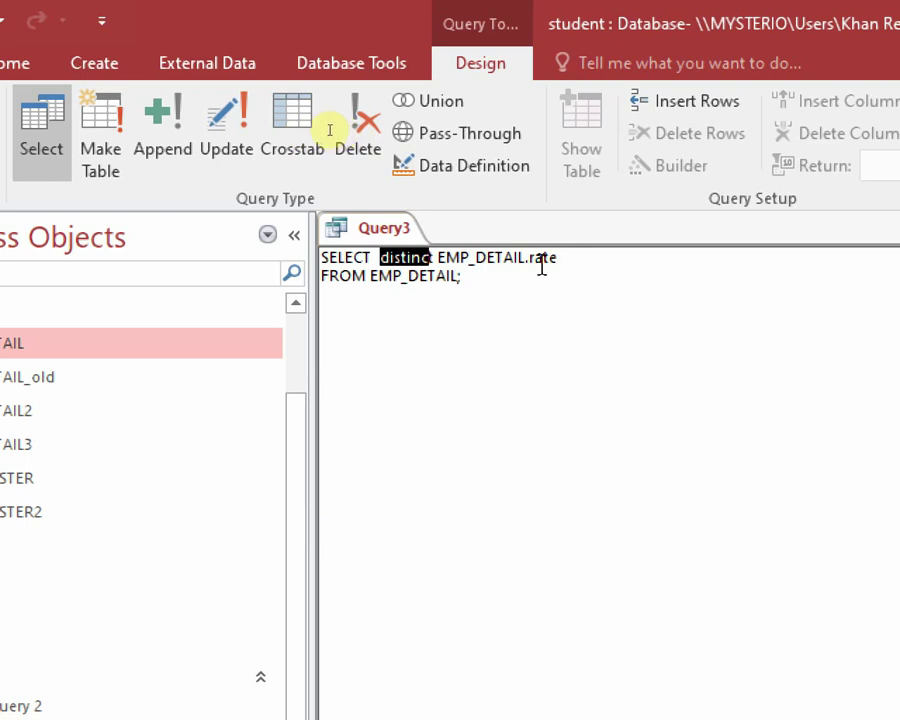
drag(529, 257, 566, 256)
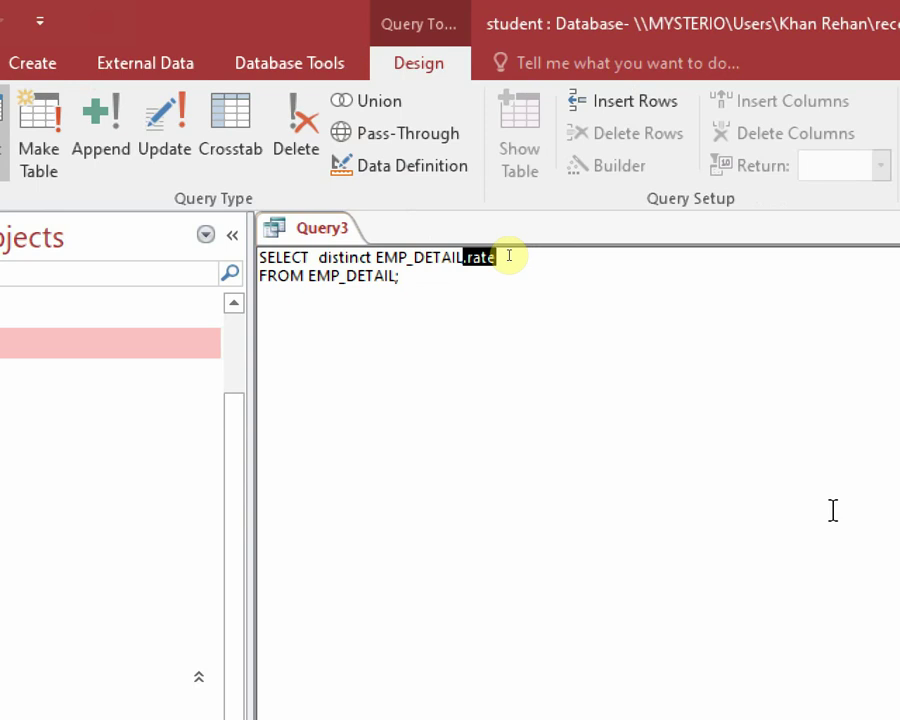
key(Left)
key(Left)
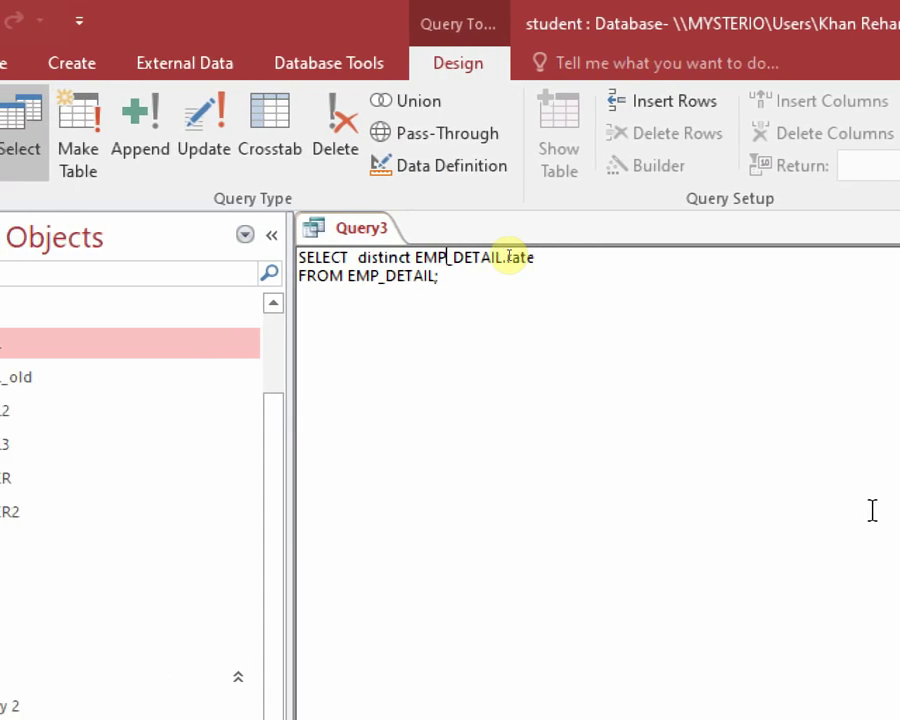
key(Delete)
key(Delete)
key(Delete)
key(Delete)
key(Delete)
key(Delete)
key(Delete)
key(Delete)
key(Delete)
key(Delete)
key(Delete)
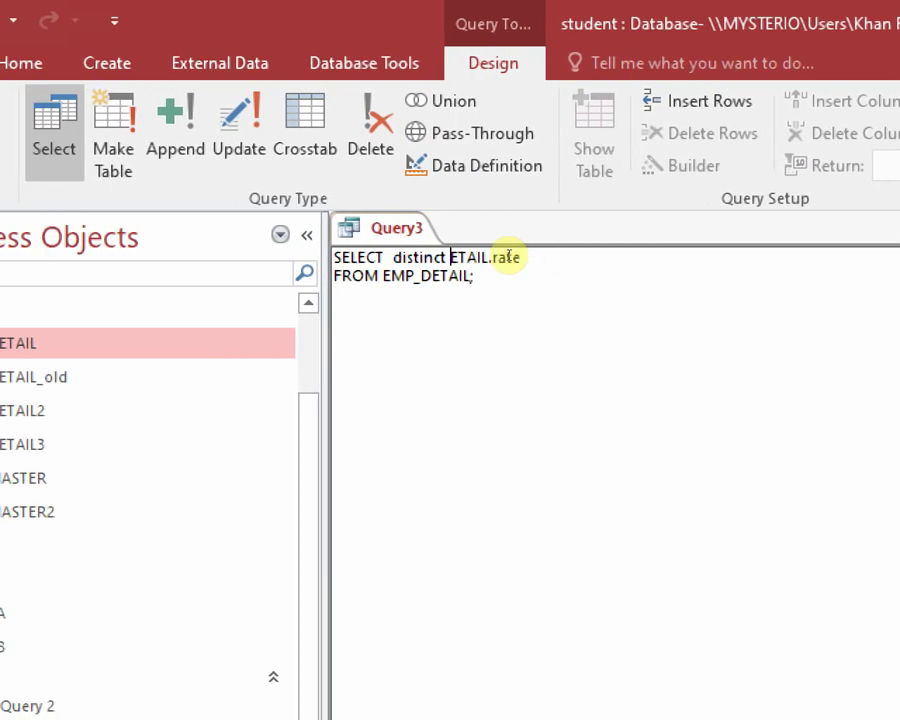
key(Down)
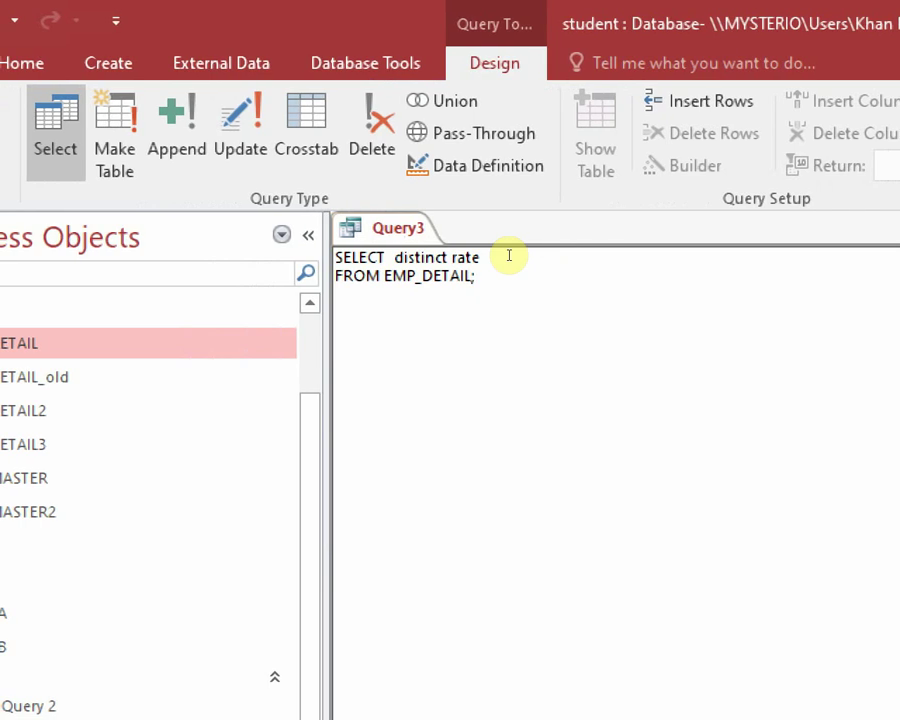
click(421, 257)
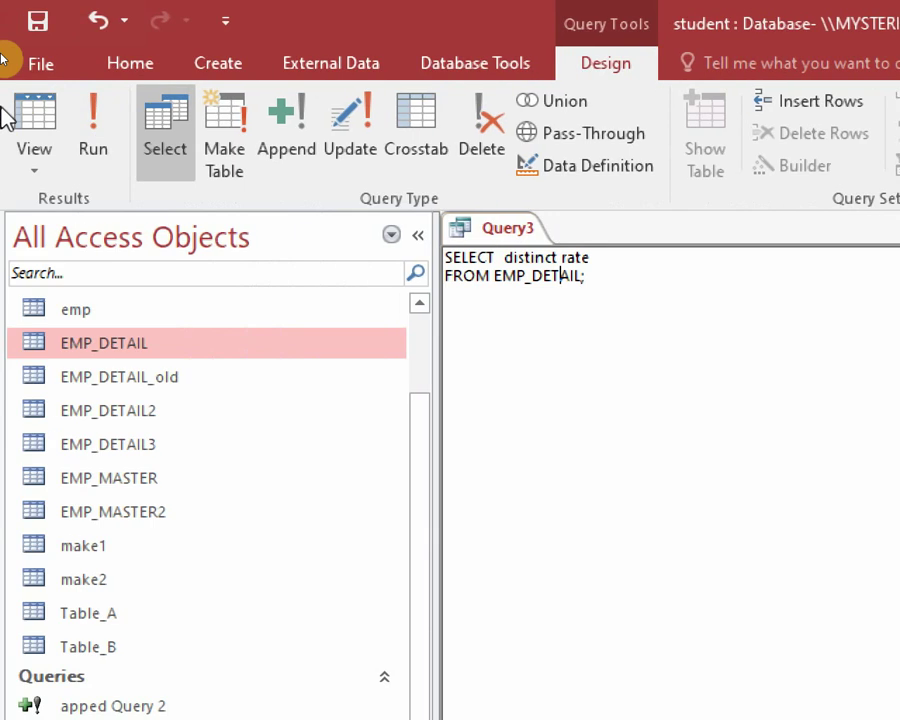
click(34, 122)
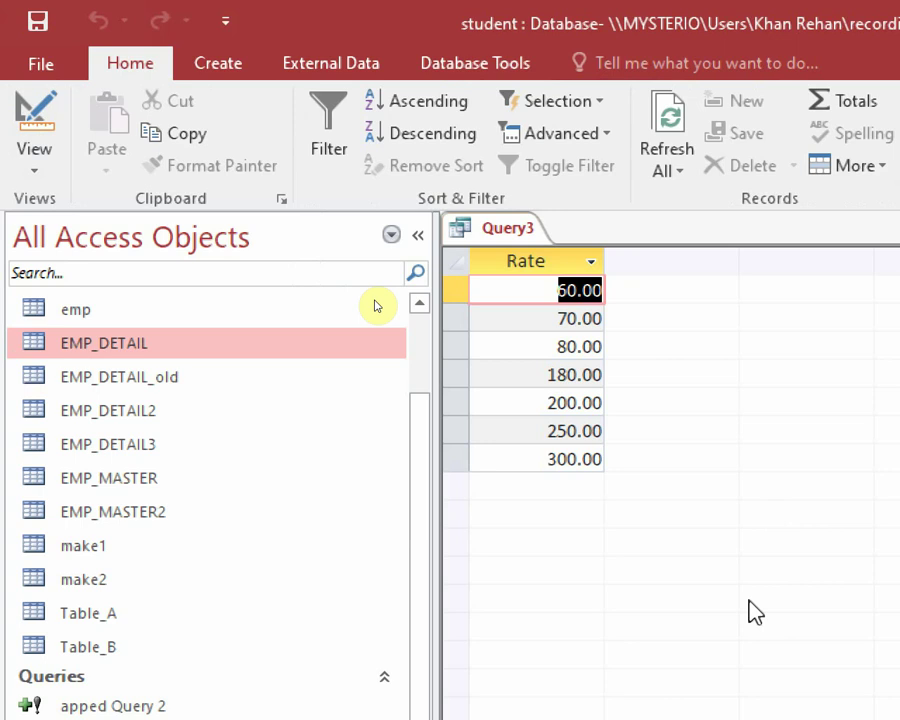
Step: Reopen the SQL statement, replace rate with type after distinct, and display the query results
click(40, 166)
click(96, 293)
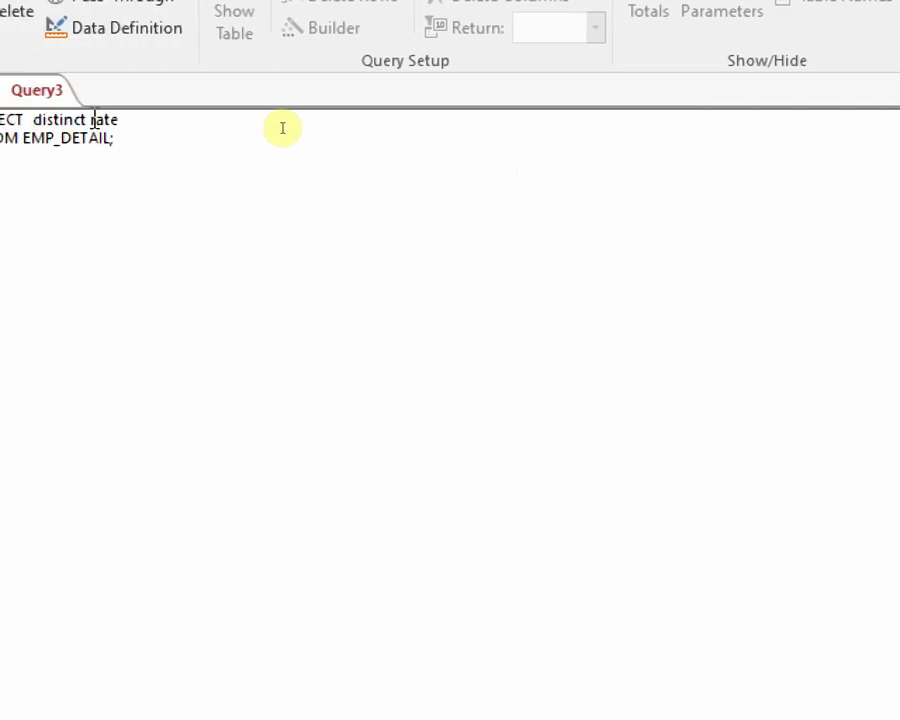
key(Left)
key(Left)
key(Right)
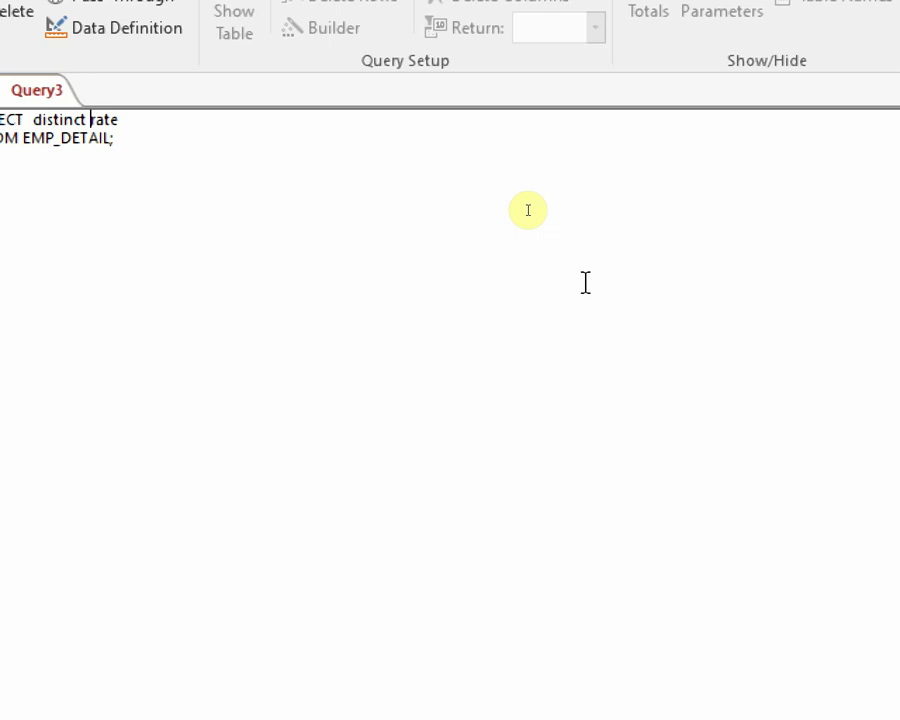
text(type)
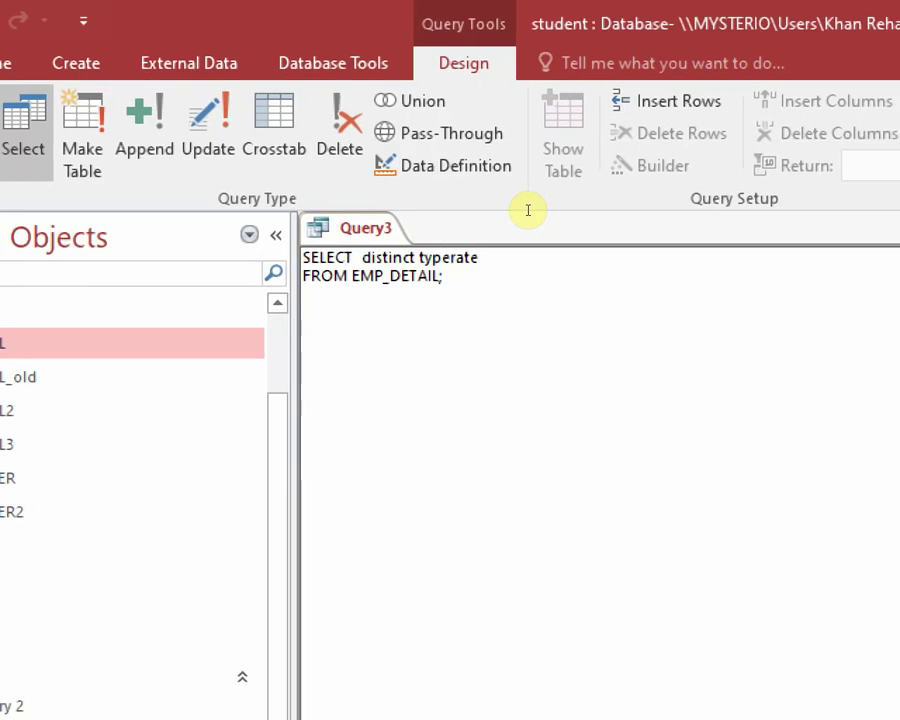
key(Delete)
key(Delete)
key(Delete)
key(Delete)
click(34, 150)
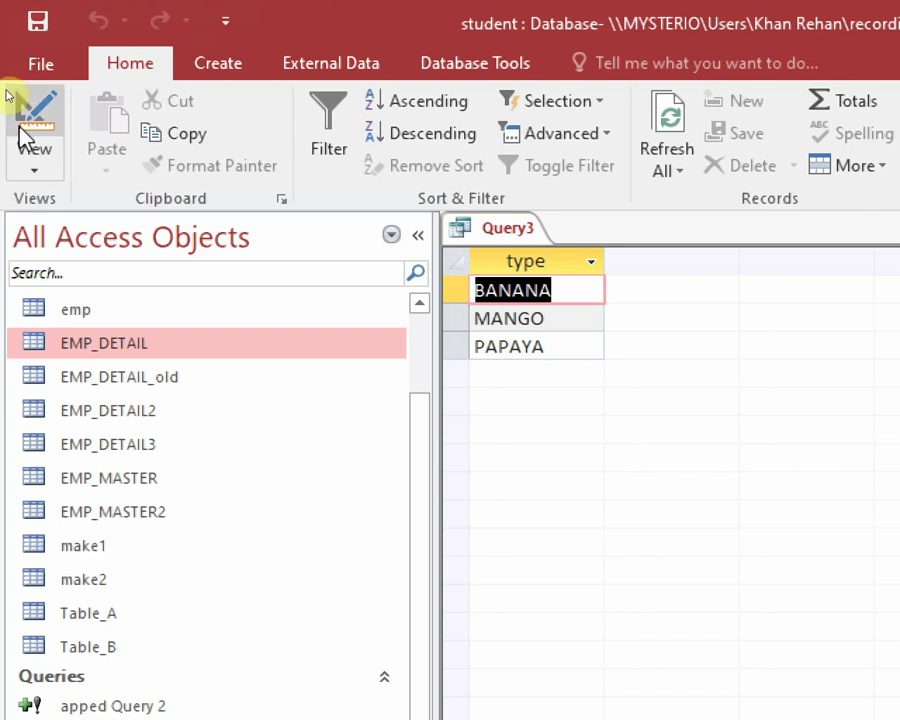
Step: Switch the query from the datasheet of distinct types back to its SQL statement
click(30, 146)
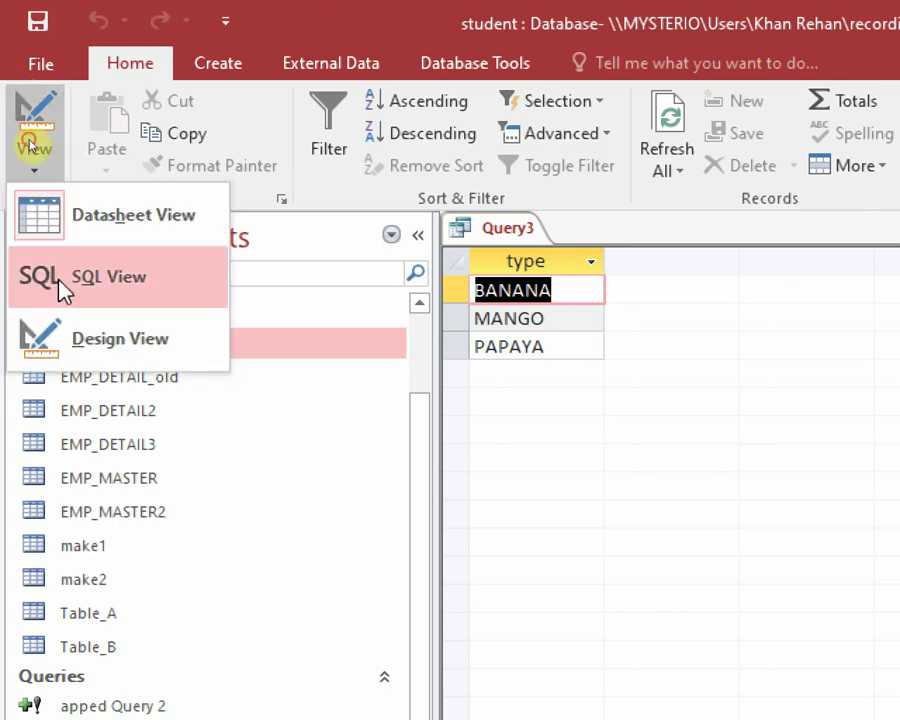
click(63, 289)
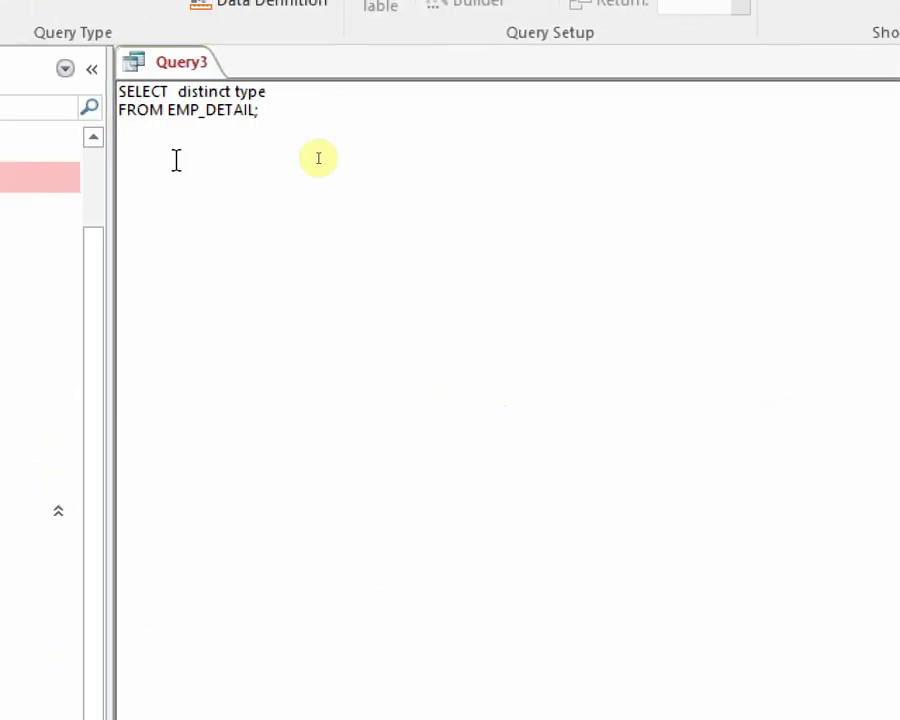